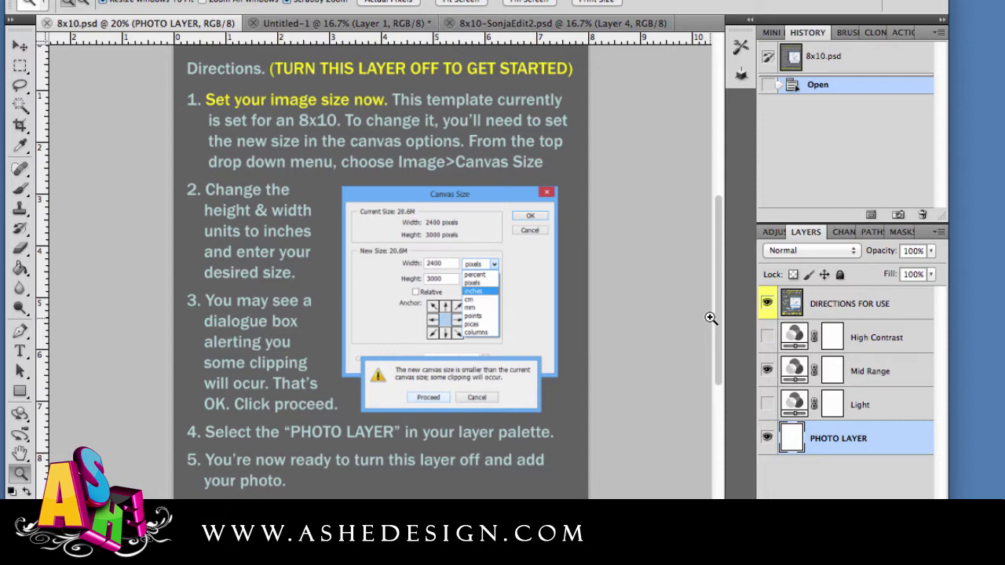
# Compare the colour photo and the finished black-and-white example, then return to the 8x10 template.
pyautogui.click(312, 24)
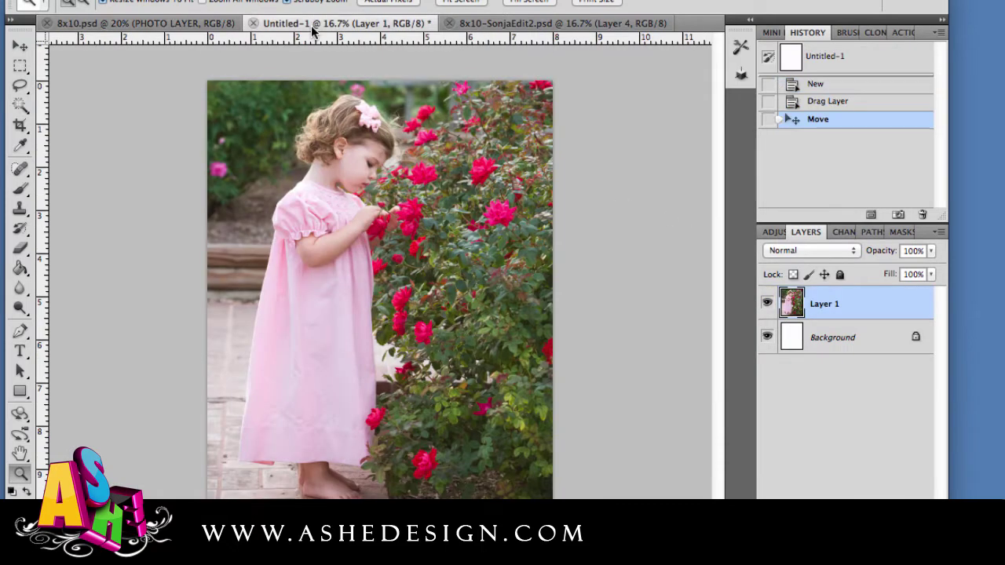
pyautogui.click(561, 24)
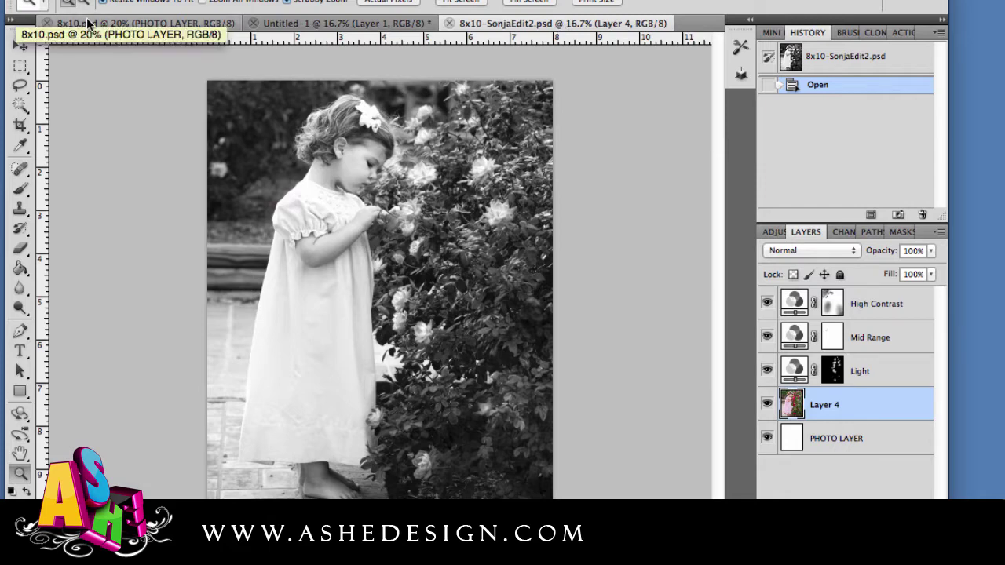
pyautogui.click(125, 29)
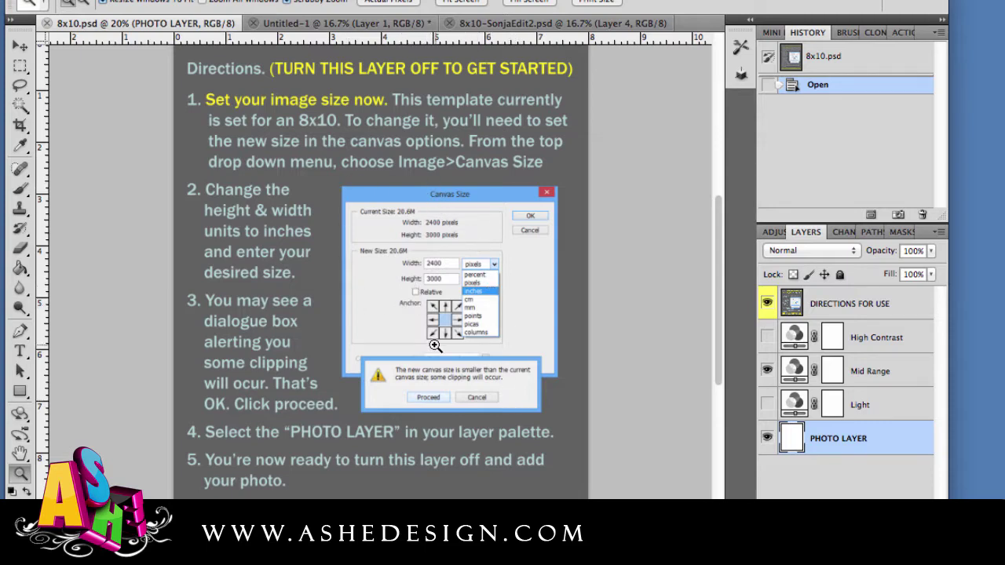
pyautogui.click(18, 49)
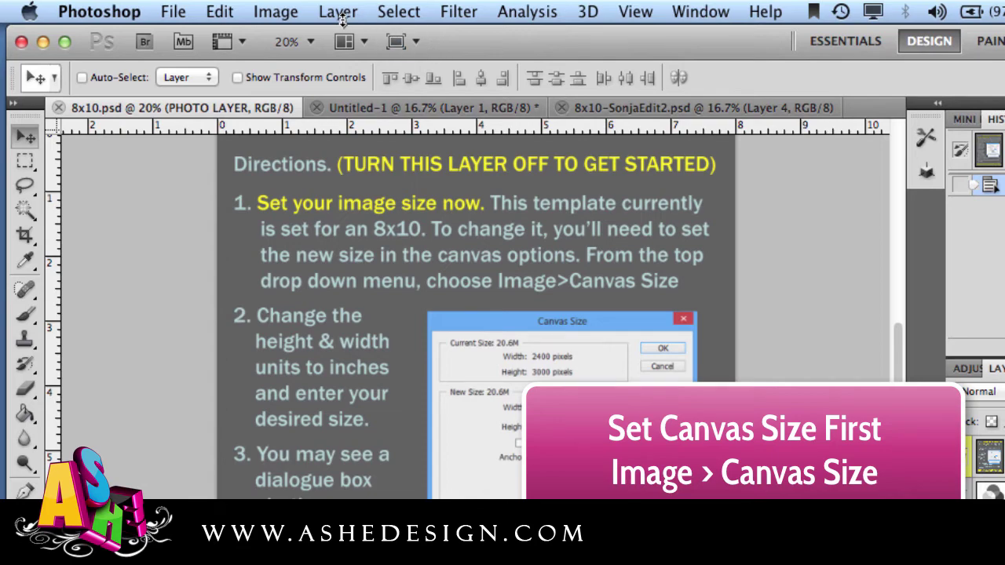
# Resize the template canvas to 11 x 14 inches with Canvas Size.
pyautogui.click(277, 13)
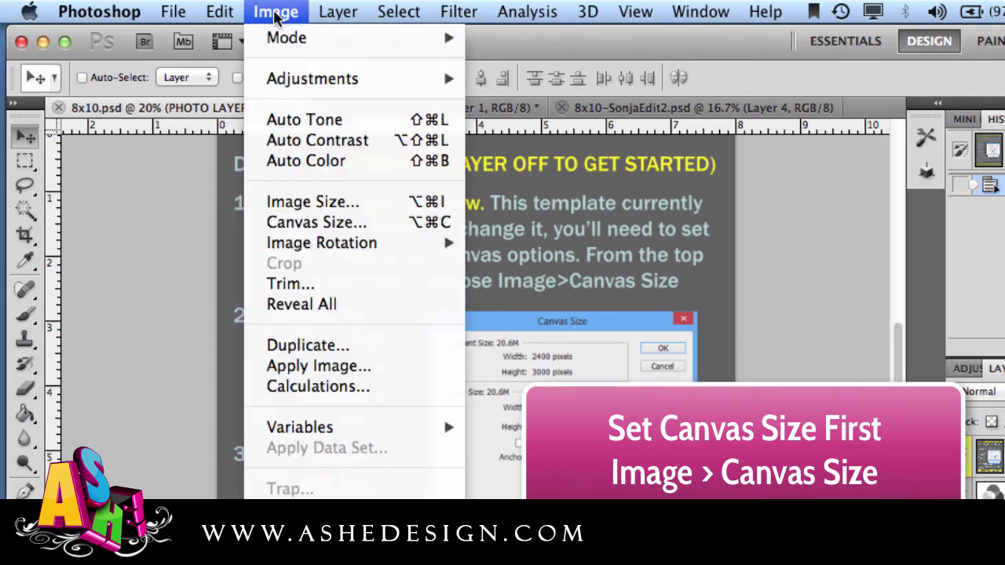
pyautogui.click(330, 223)
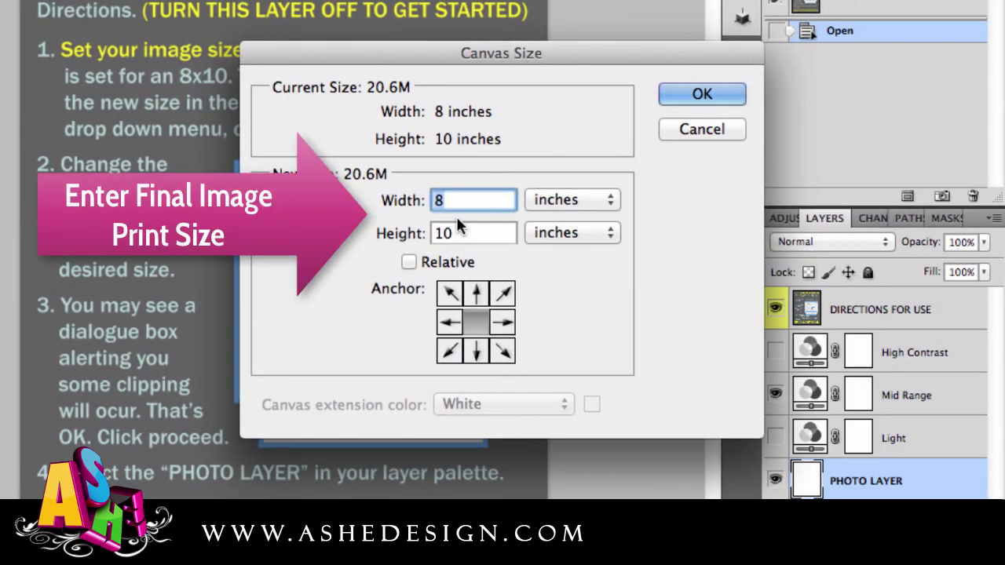
pyautogui.write('11')
pyautogui.press('Tab')
pyautogui.write('14')
pyautogui.press('Tab')
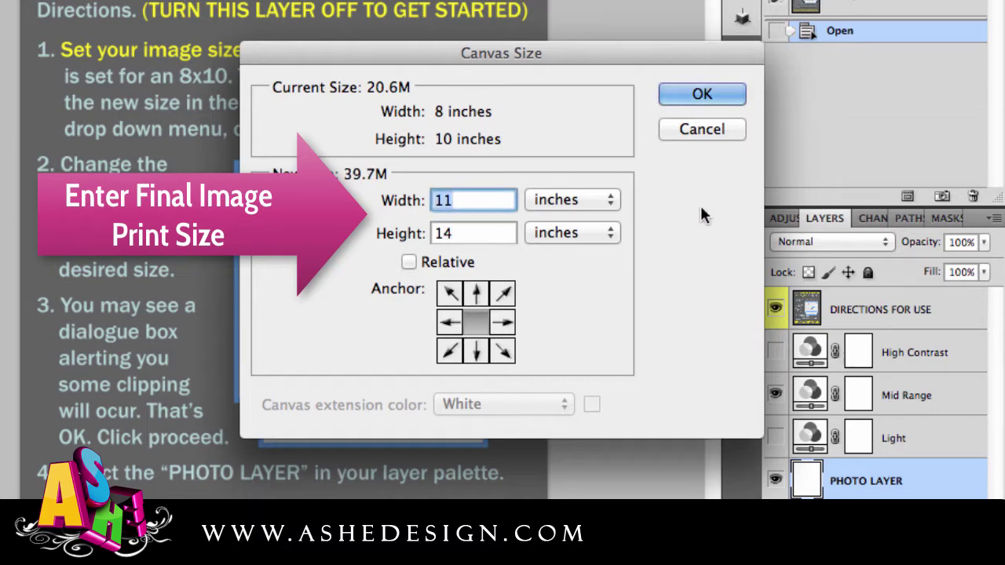
pyautogui.click(688, 102)
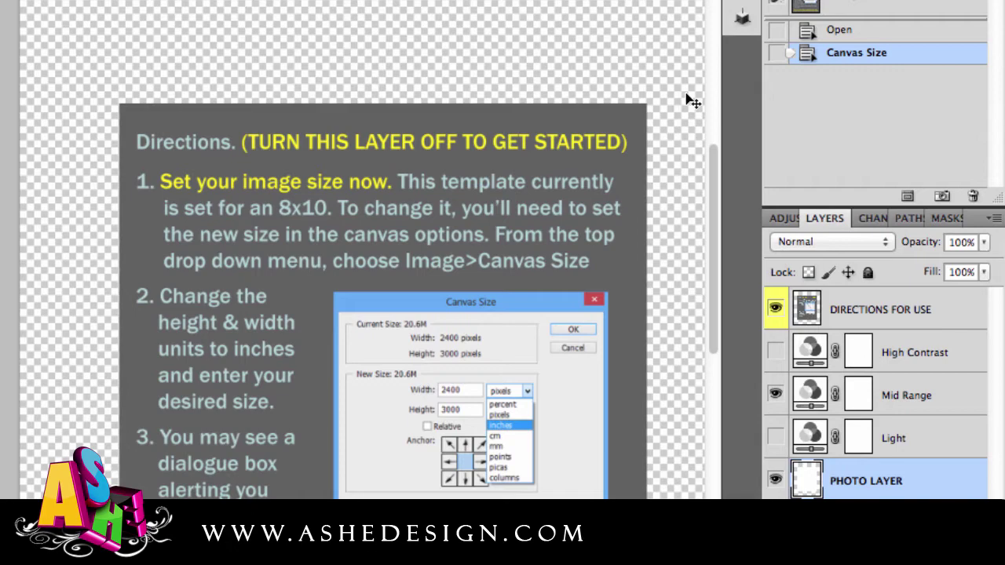
pyautogui.scroll(-3, 616, 334)
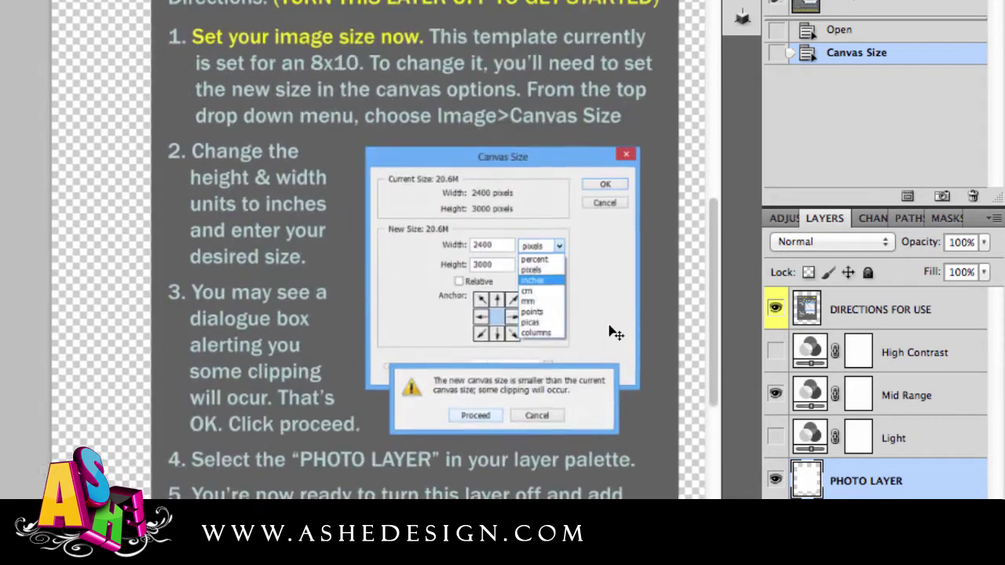
pyautogui.scroll(3, 614, 332)
pyautogui.scroll(-2, 614, 332)
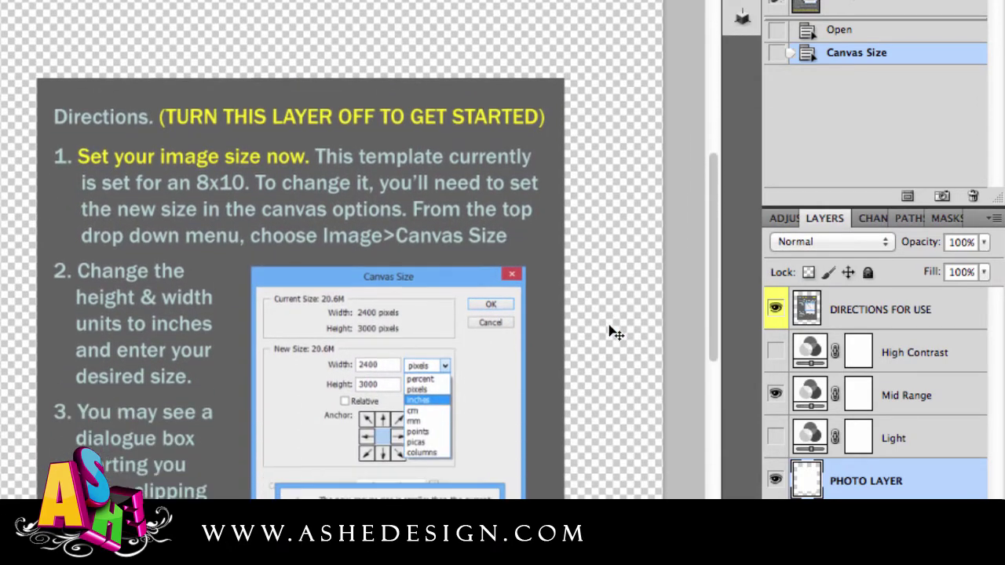
pyautogui.hscroll(-2, 614, 332)
# Set the canvas back to 8 x 10 inches and accept the clipping warning.
pyautogui.click(78, 0)
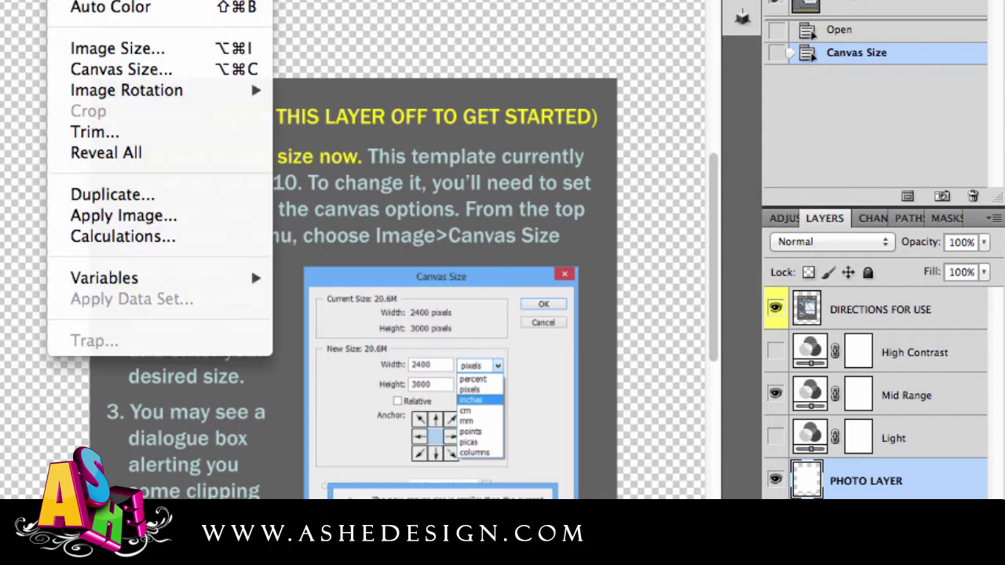
pyautogui.click(119, 69)
pyautogui.write('8')
pyautogui.press('Tab')
pyautogui.write('10')
pyautogui.press('Tab')
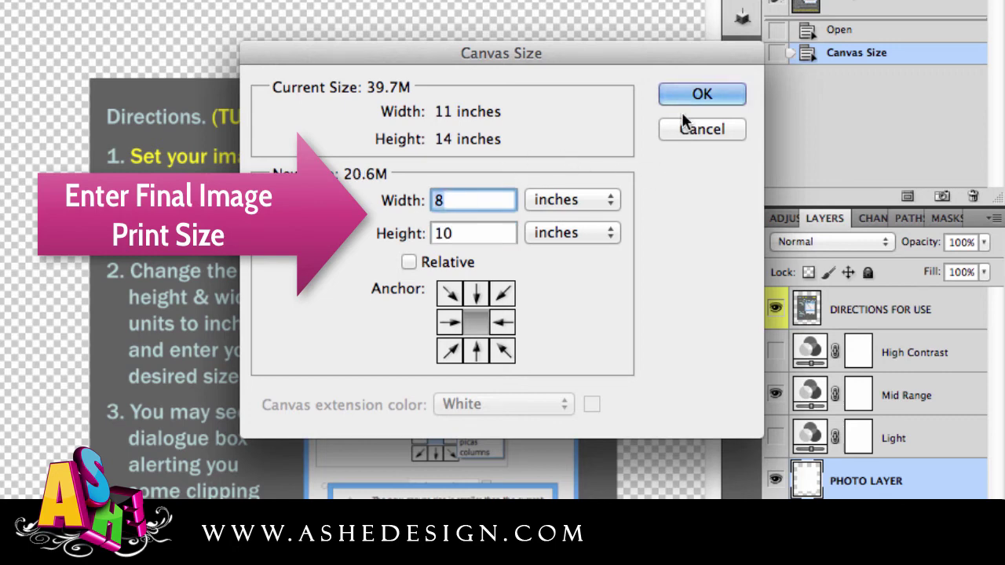
pyautogui.click(699, 93)
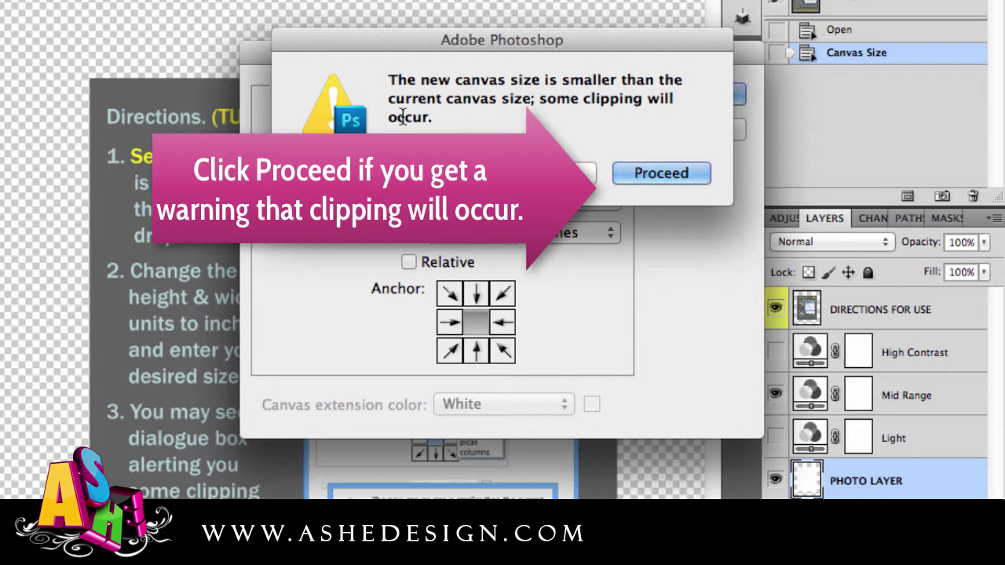
pyautogui.click(681, 172)
pyautogui.hscroll(-5, 681, 179)
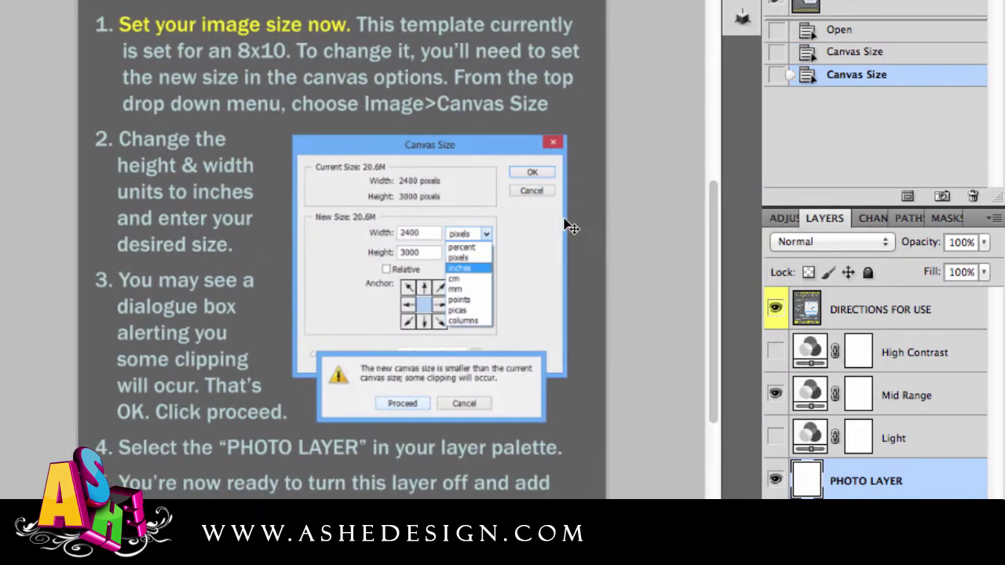
# Hide the DIRECTIONS FOR USE layer, leaving a blank white 8x10 page.
pyautogui.scroll(2, 570, 224)
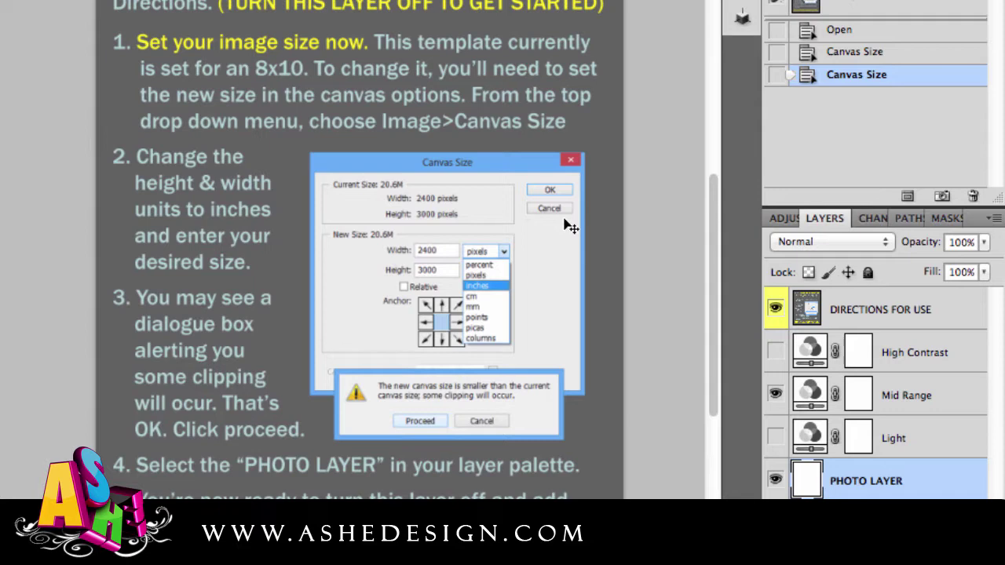
pyautogui.hscroll(1, 571, 227)
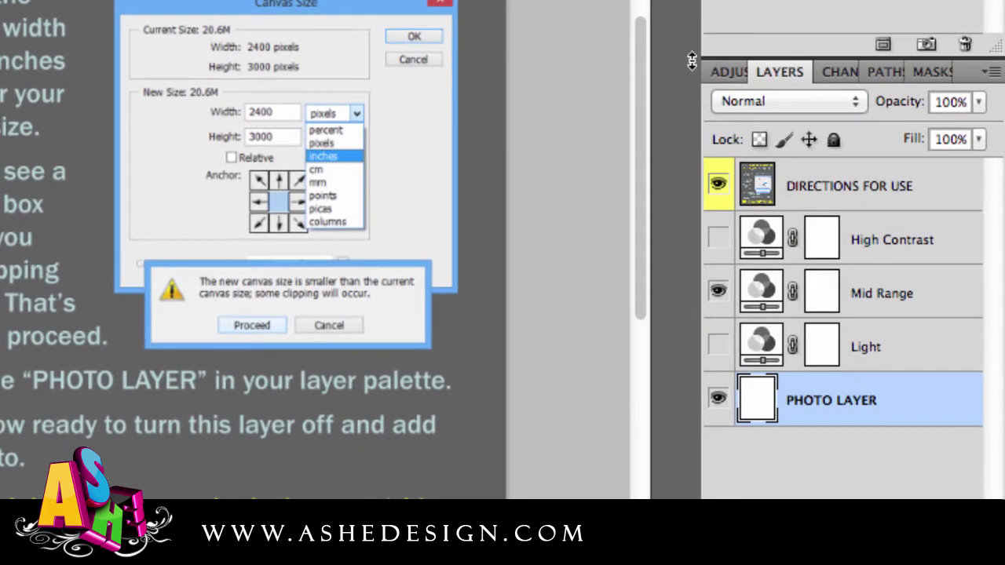
pyautogui.click(717, 188)
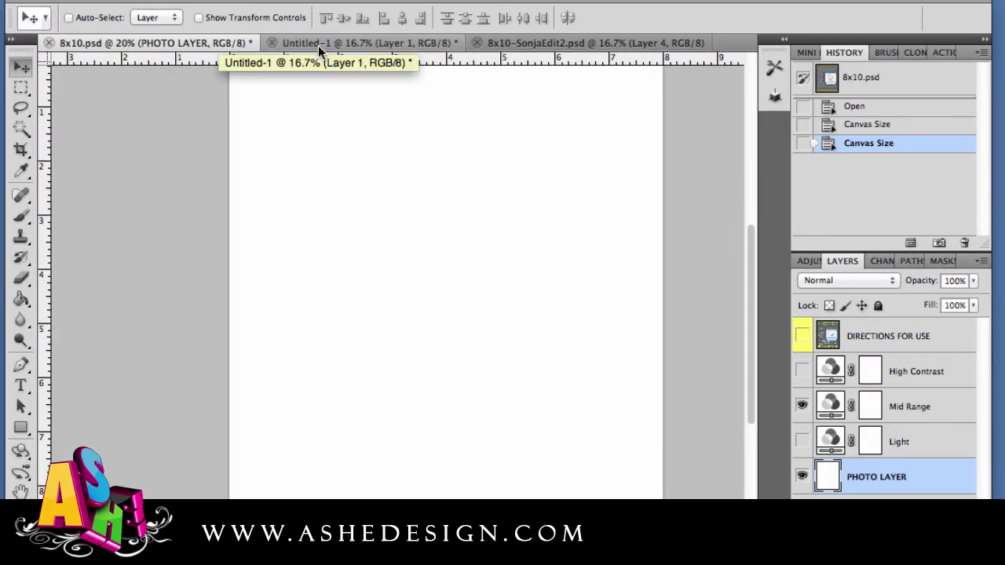
# Drag the rose photo from Untitled-1 into 8x10.psd and position it to fill the page.
pyautogui.click(320, 49)
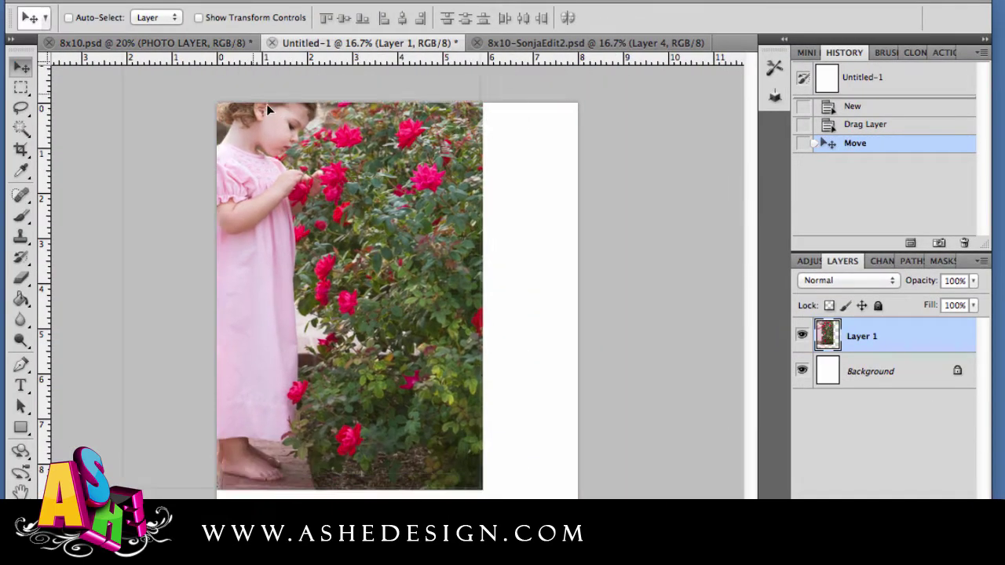
pyautogui.moveTo(200, 41); pyautogui.dragTo(435, 155)
pyautogui.moveTo(432, 193); pyautogui.dragTo(410, 174)
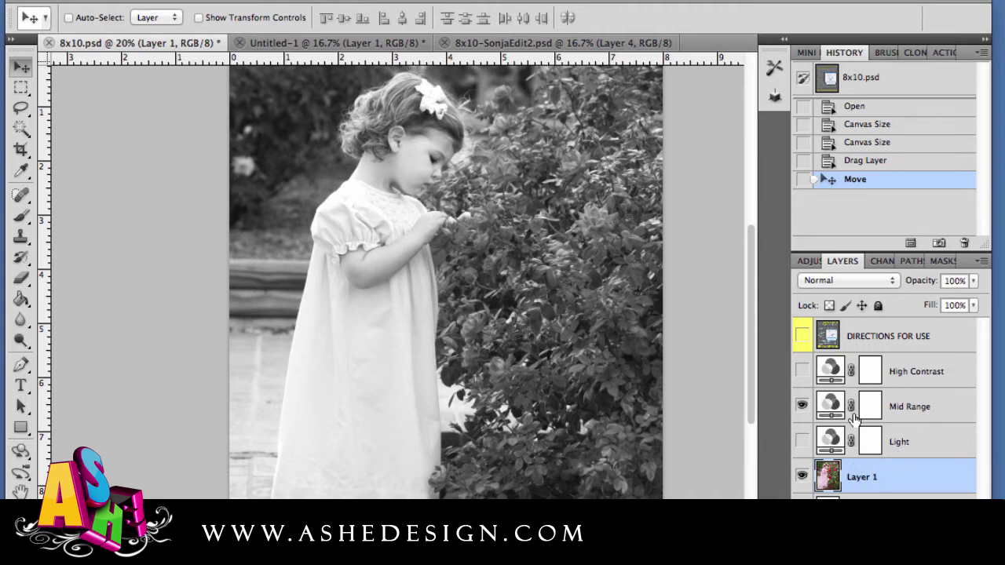
# Compare the Mid Range, Light and High Contrast adjustments, leaving Light and High Contrast hidden.
pyautogui.click(802, 407)
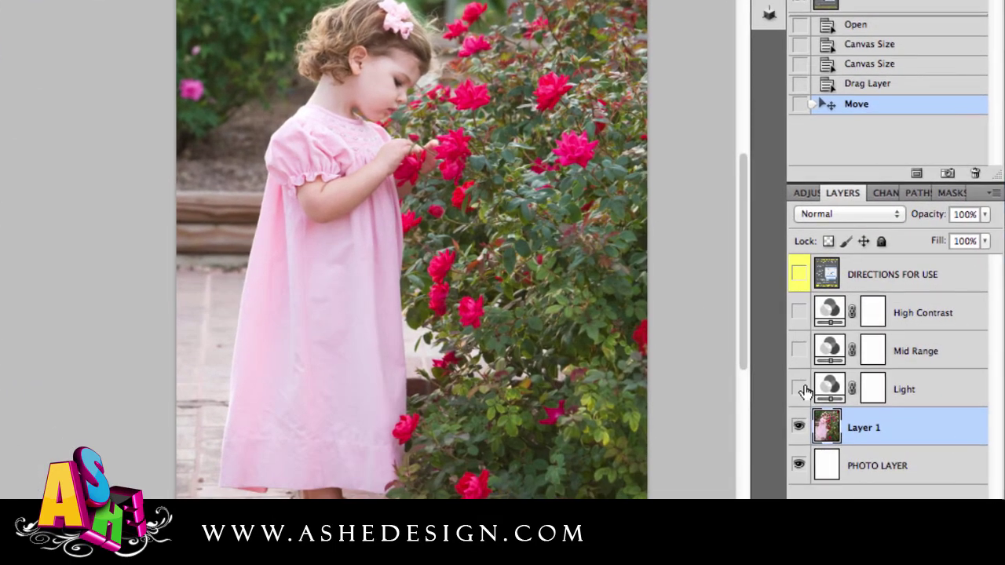
pyautogui.click(801, 390)
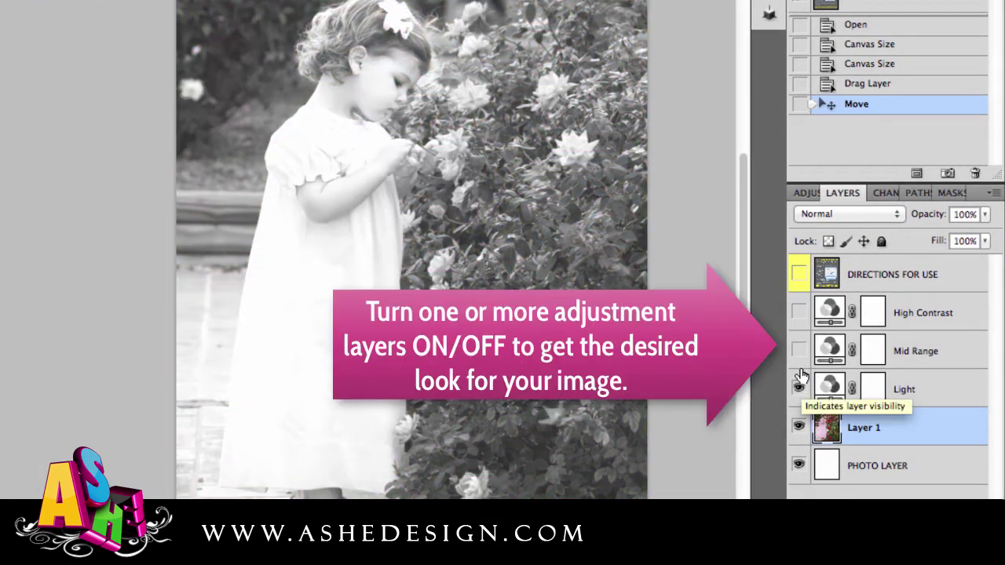
pyautogui.click(798, 385)
pyautogui.click(799, 314)
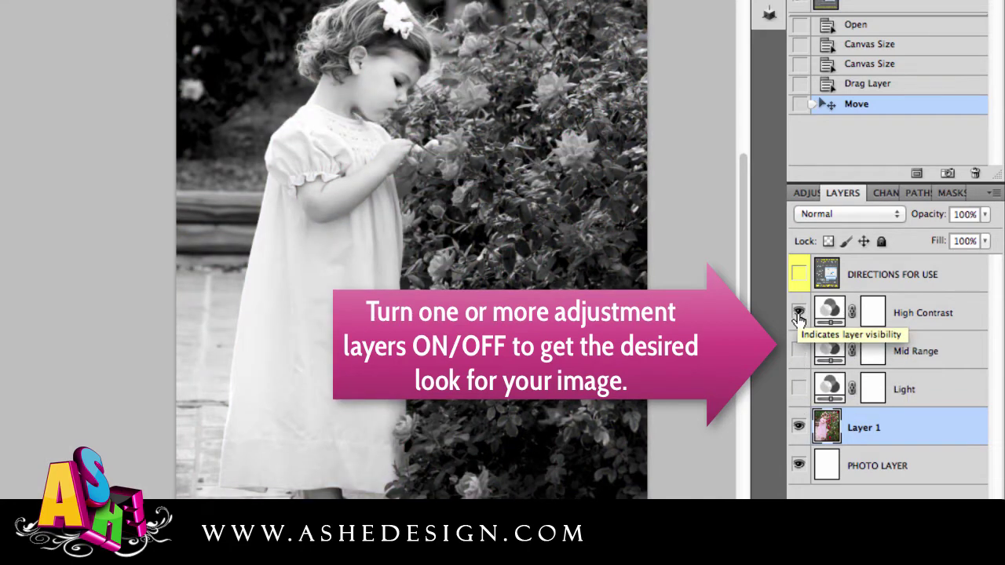
pyautogui.click(799, 351)
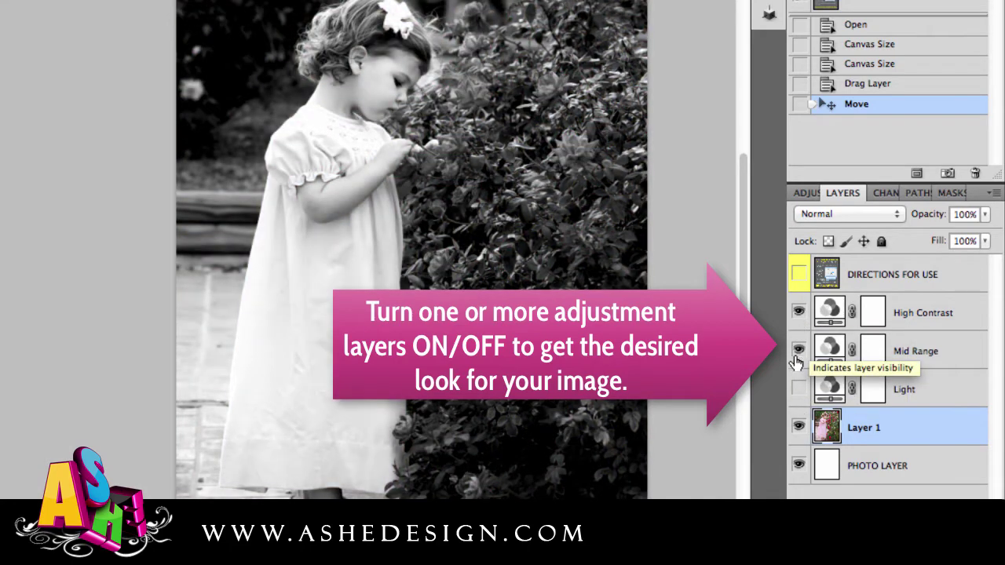
pyautogui.click(797, 389)
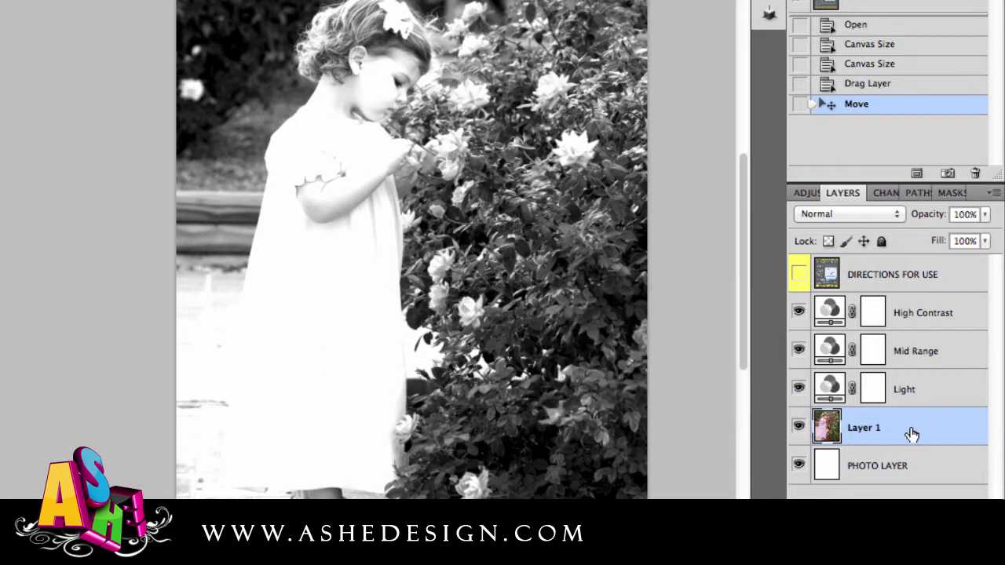
pyautogui.click(798, 389)
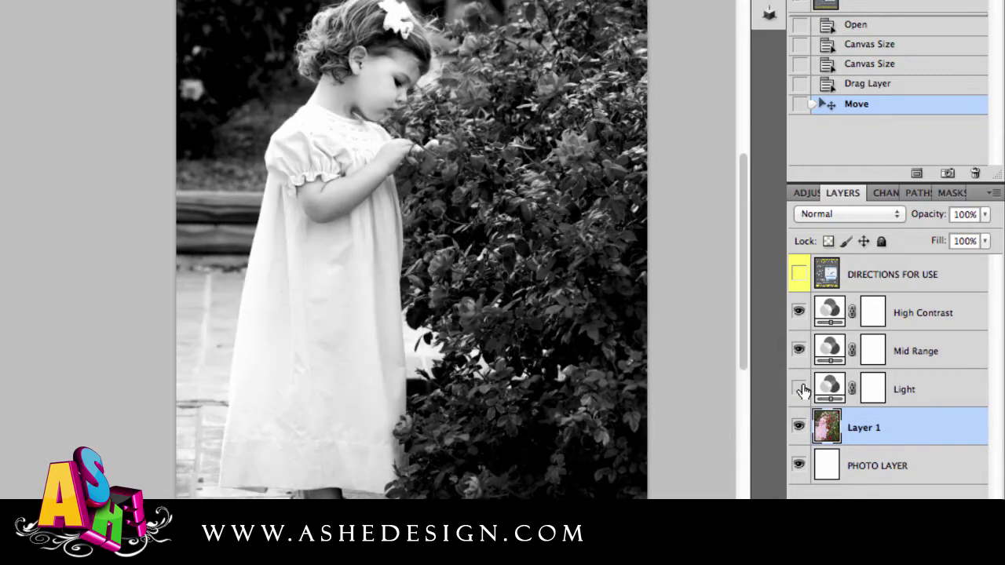
pyautogui.click(799, 312)
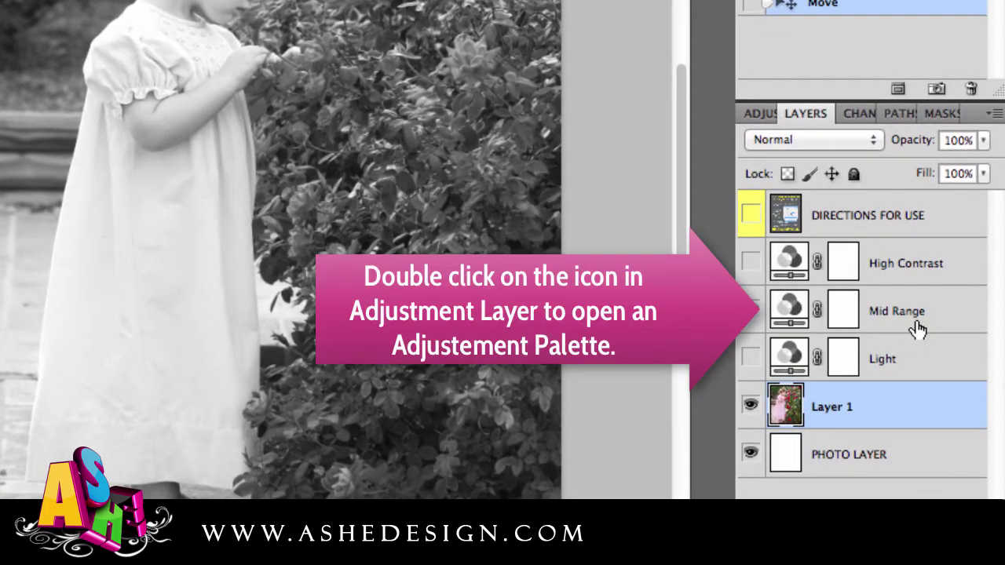
# Try Mid Range Channel Mixer changes to Constant, Blue, Green and Red, then revert them.
pyautogui.doubleClick(791, 311)
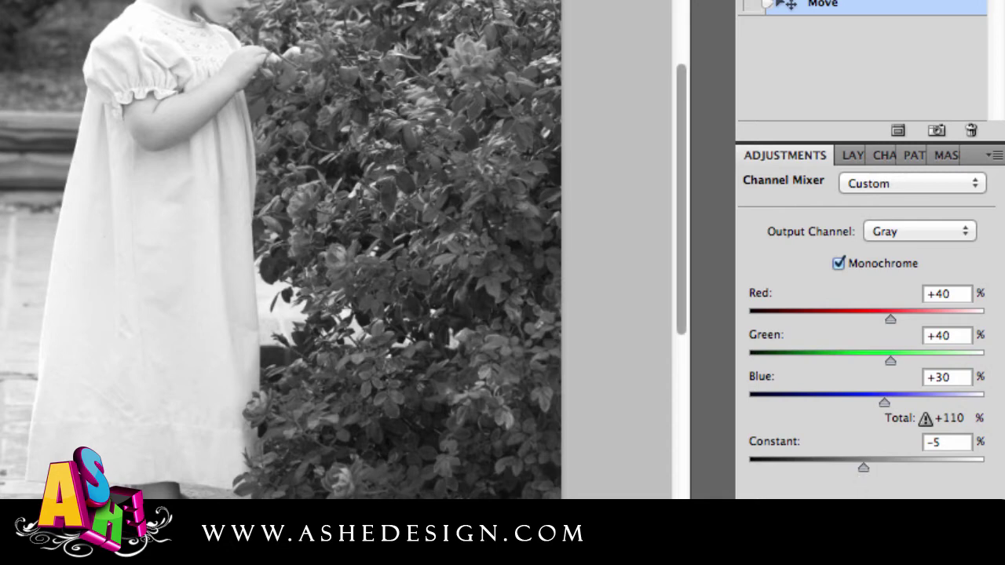
pyautogui.moveTo(860, 470)
pyautogui.mouseDown()
pyautogui.moveTo(839, 464)
pyautogui.moveTo(884, 458)
pyautogui.moveTo(859, 469)
pyautogui.mouseUp()
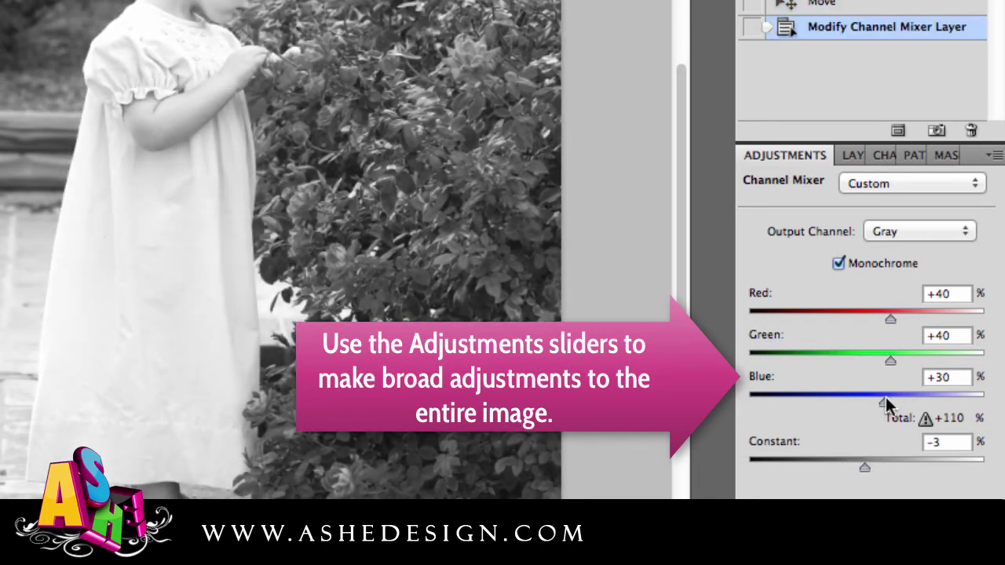
pyautogui.moveTo(885, 404)
pyautogui.mouseDown()
pyautogui.moveTo(857, 404)
pyautogui.moveTo(890, 401)
pyautogui.mouseUp()
pyautogui.moveTo(890, 360); pyautogui.dragTo(870, 360)
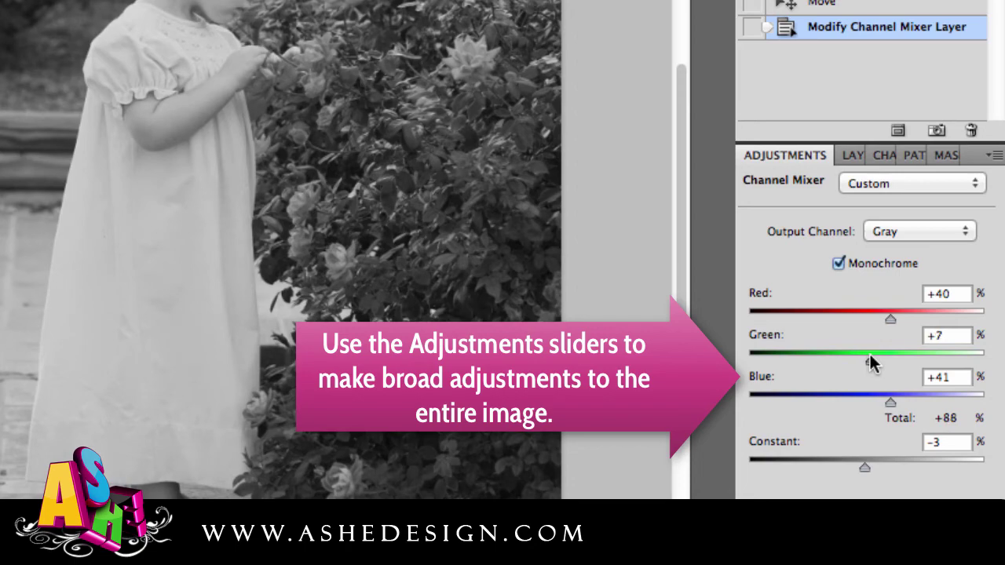
pyautogui.moveTo(887, 323)
pyautogui.mouseDown()
pyautogui.moveTo(874, 325)
pyautogui.moveTo(886, 321)
pyautogui.mouseUp()
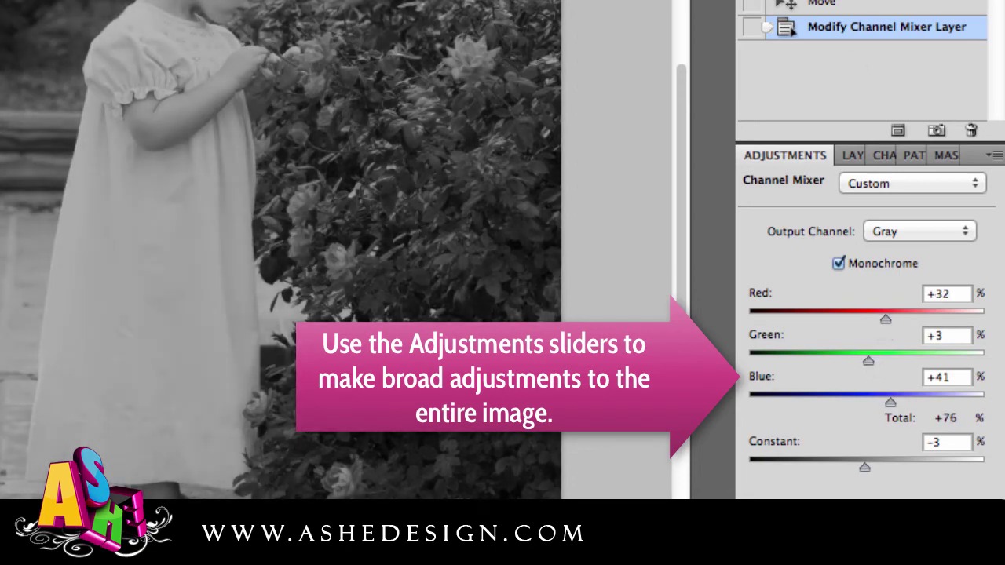
pyautogui.click(807, 7)
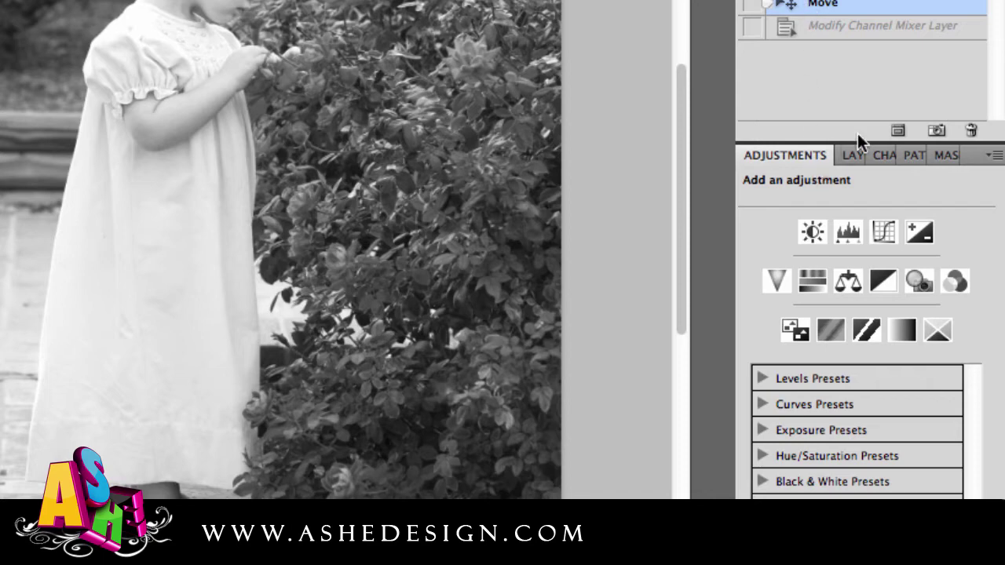
# Show the High Contrast and Light adjustments again, toggling Light off and on to compare.
pyautogui.click(851, 154)
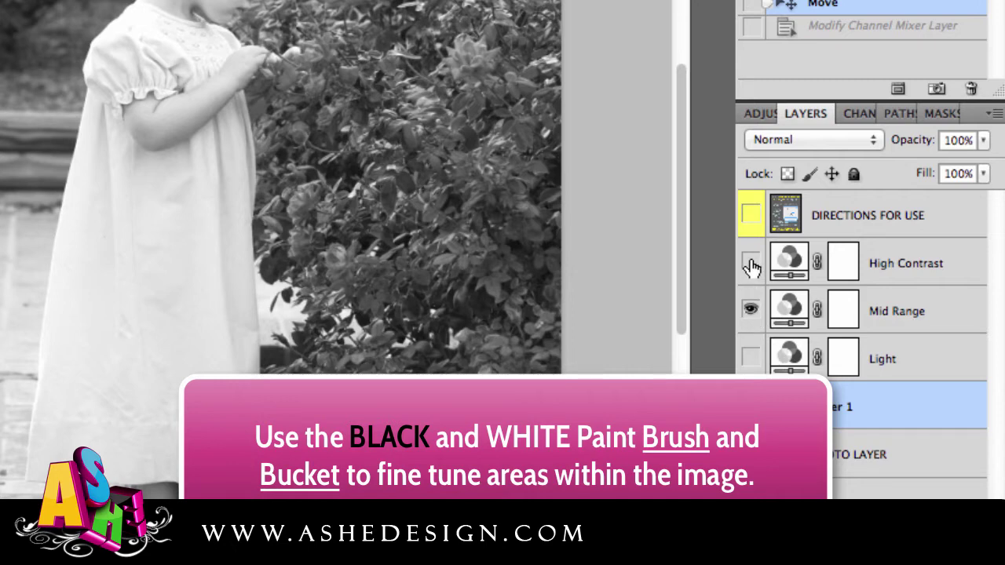
pyautogui.click(750, 264)
pyautogui.click(752, 357)
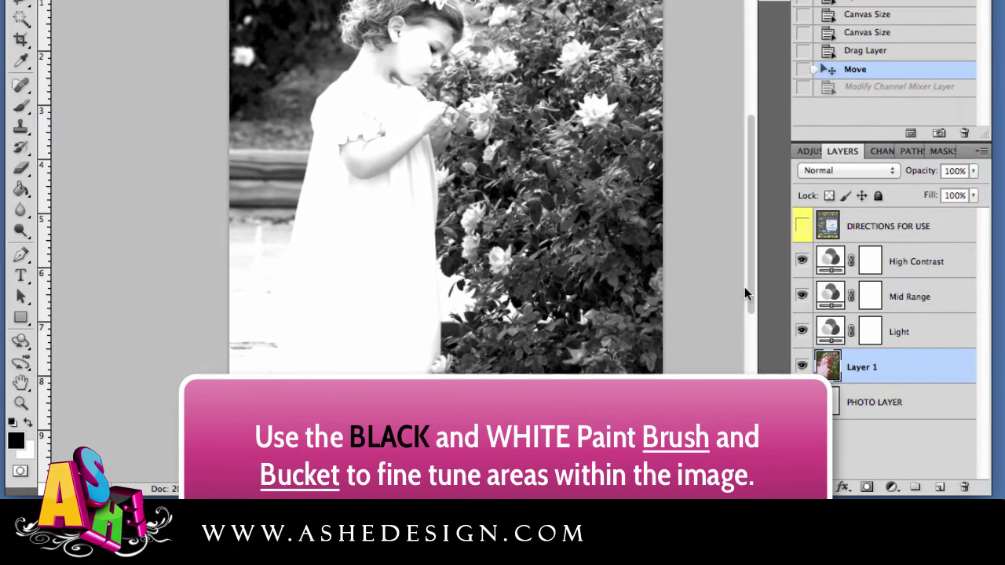
pyautogui.click(803, 330)
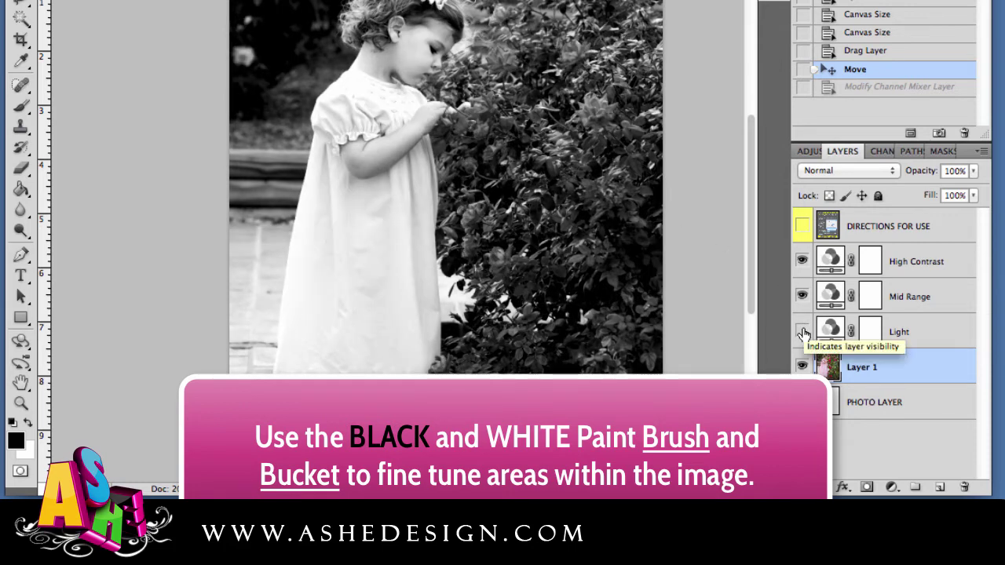
pyautogui.click(803, 332)
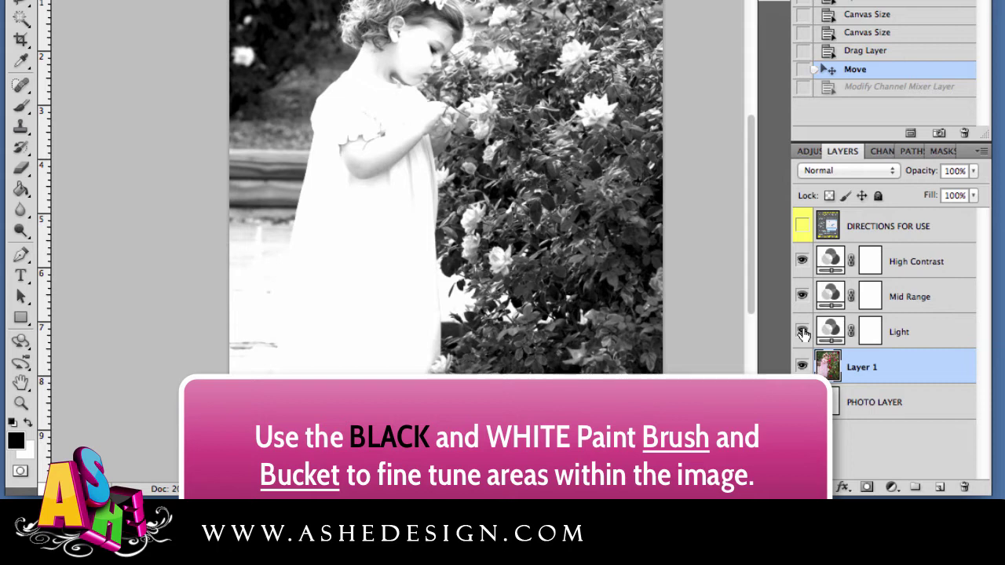
pyautogui.click(907, 334)
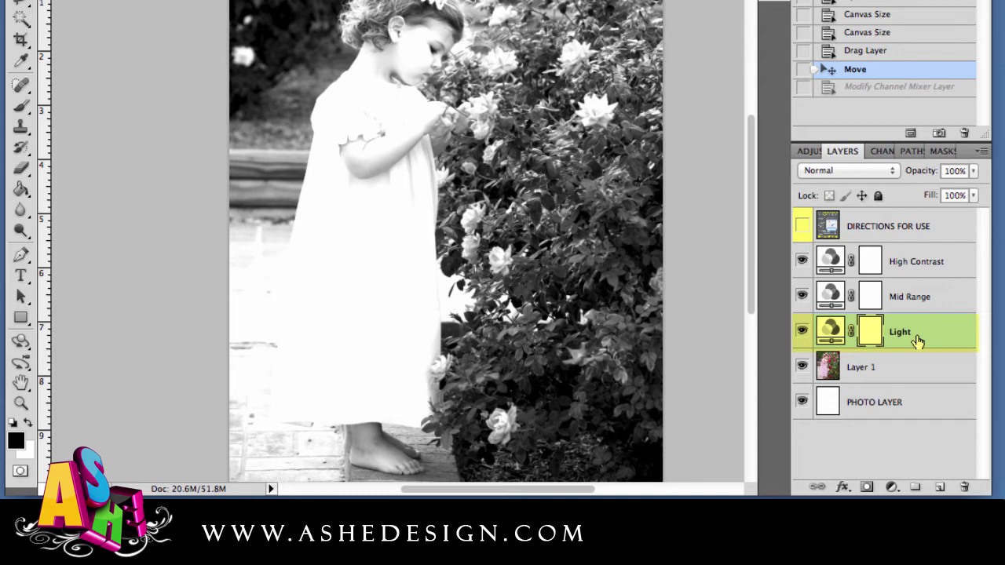
# Fill the Light layer's mask with black using the Paint Bucket, then make white the foreground.
pyautogui.click(20, 188)
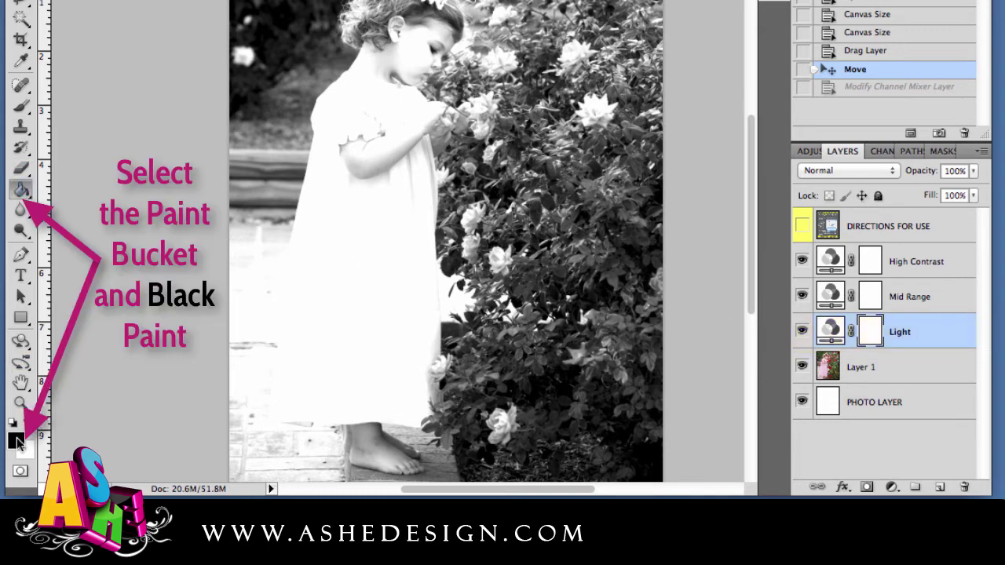
pyautogui.click(492, 218)
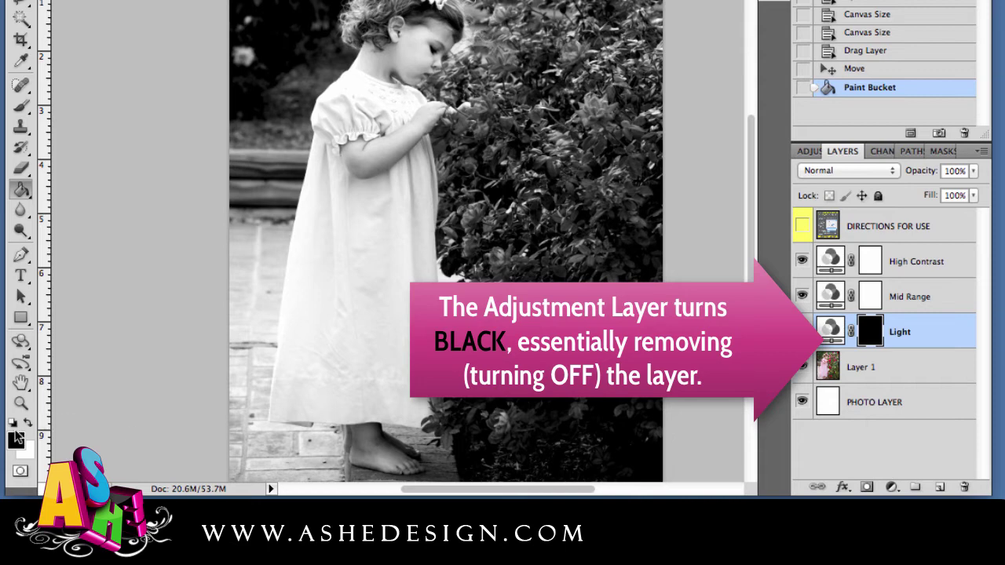
pyautogui.click(28, 424)
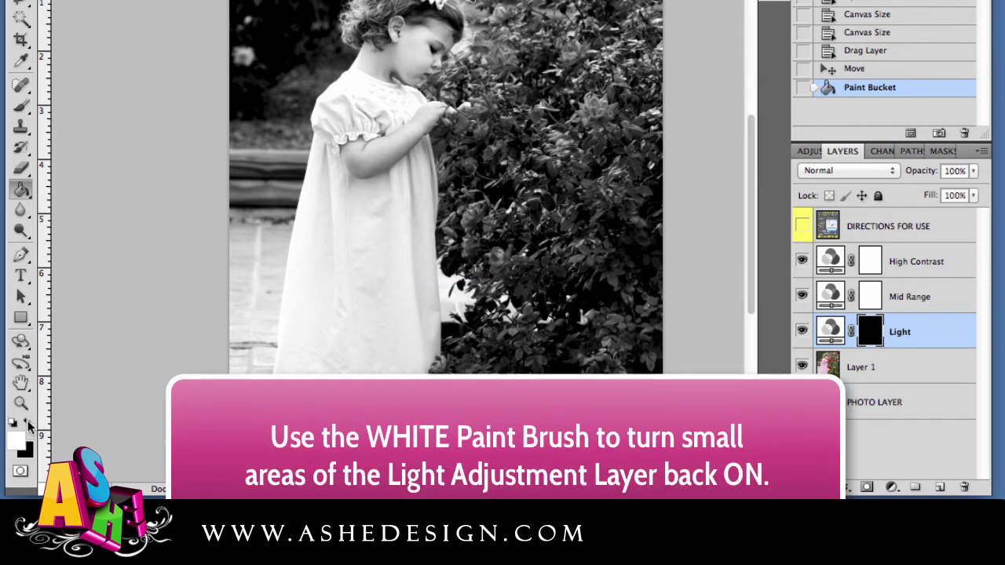
# Set the Brush tool to 401 px size, 18% hardness and 47% opacity.
pyautogui.click(21, 107)
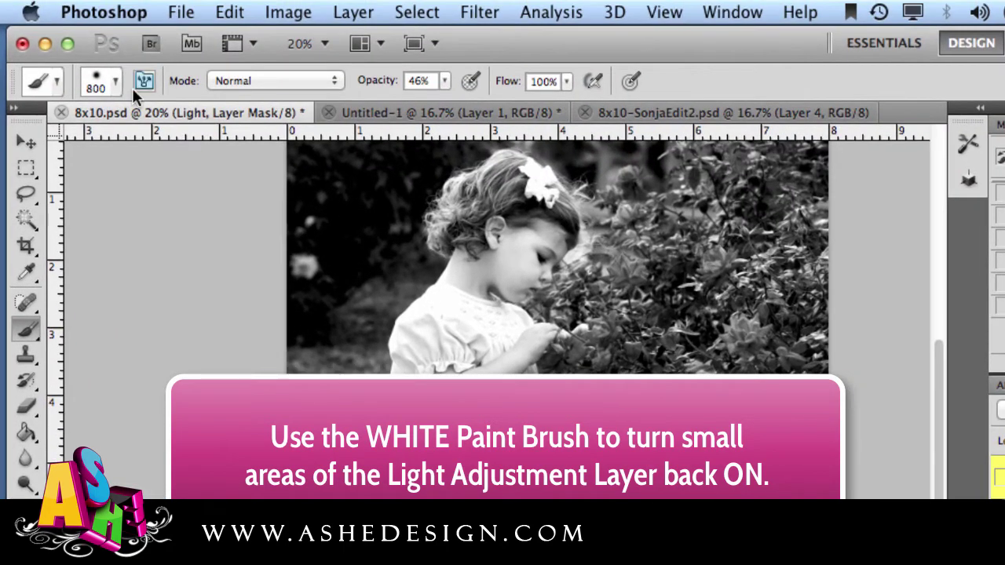
pyautogui.click(115, 82)
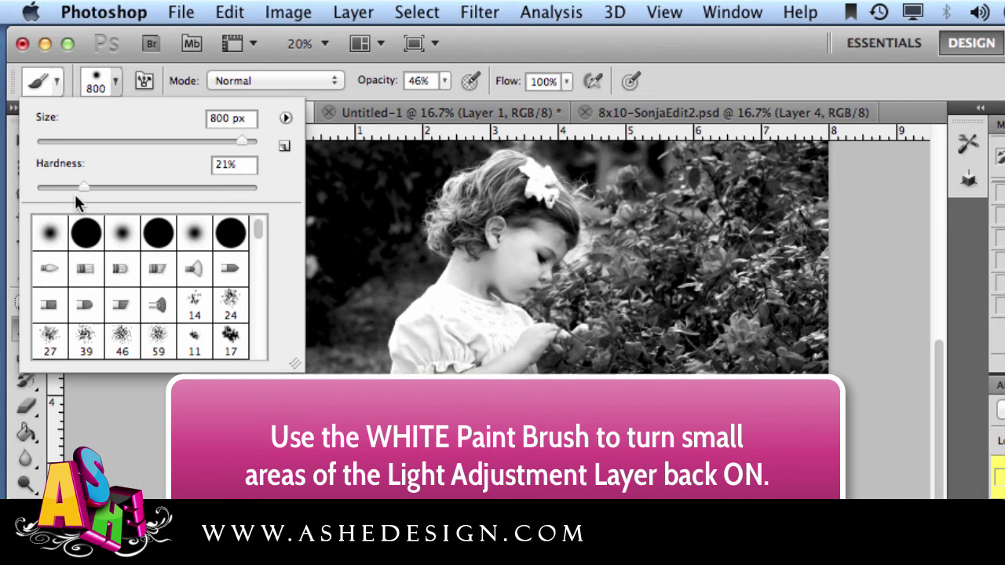
pyautogui.moveTo(84, 181); pyautogui.dragTo(74, 184)
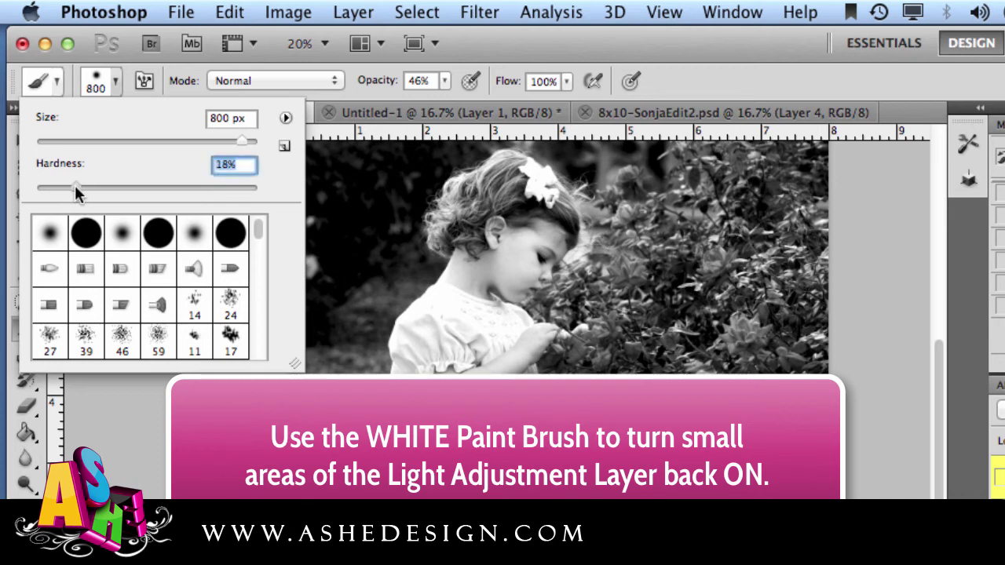
pyautogui.moveTo(245, 139); pyautogui.dragTo(222, 135)
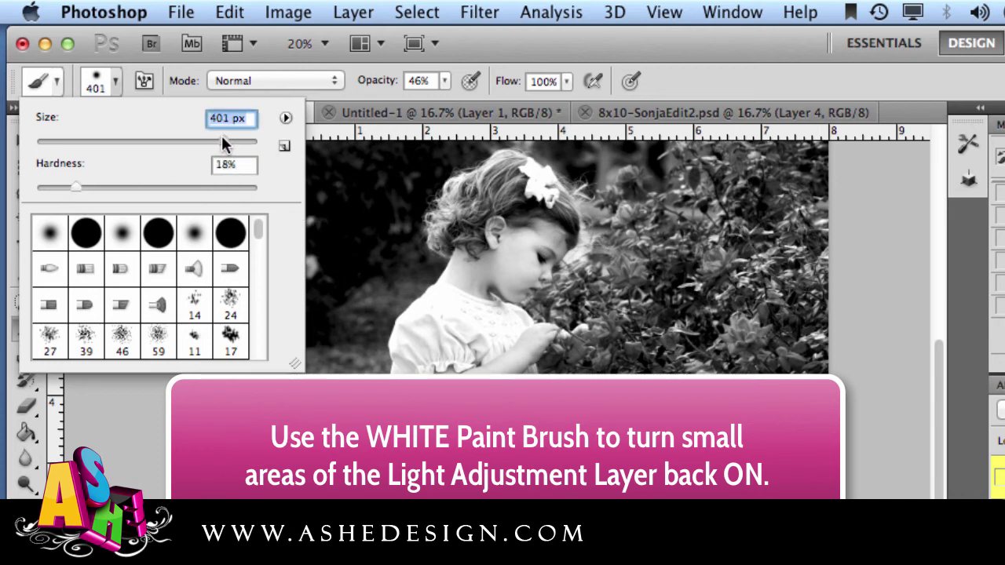
pyautogui.click(443, 81)
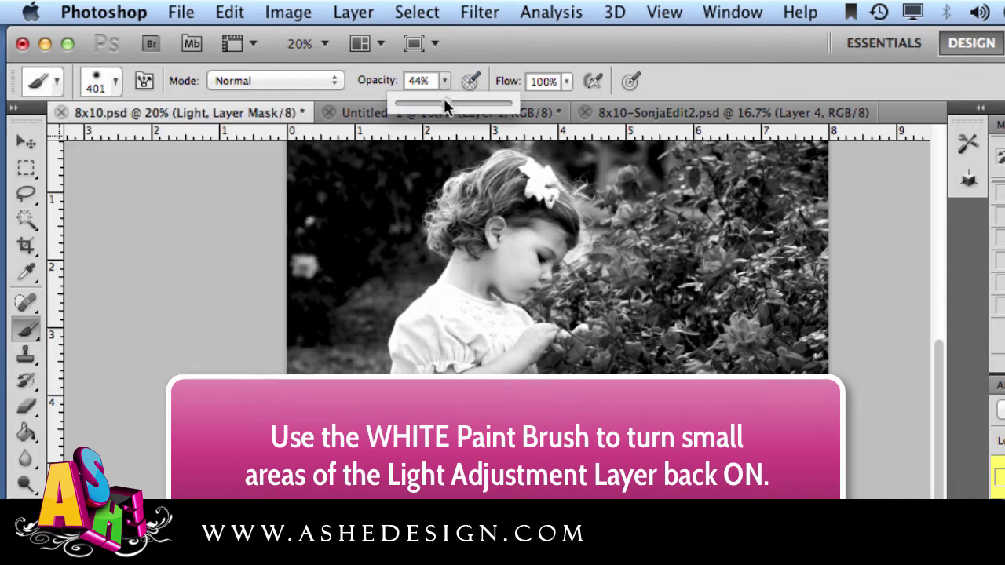
pyautogui.moveTo(449, 98); pyautogui.dragTo(446, 99)
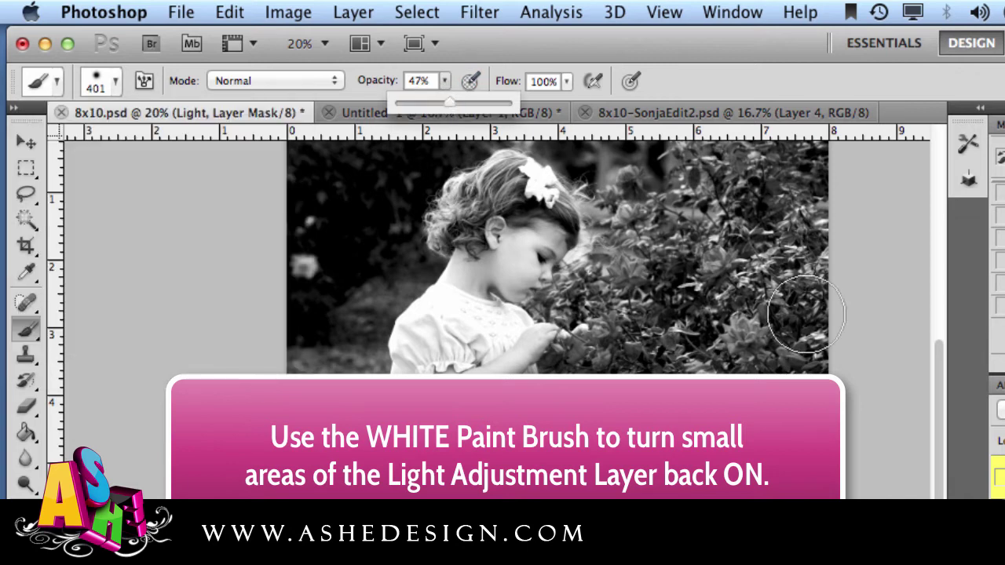
# Paint white on the Light mask over the right, lower and middle rose bushes.
pyautogui.click(689, 280)
pyautogui.moveTo(688, 281)
pyautogui.mouseDown()
pyautogui.moveTo(734, 235)
pyautogui.moveTo(668, 270)
pyautogui.moveTo(621, 441)
pyautogui.mouseUp()
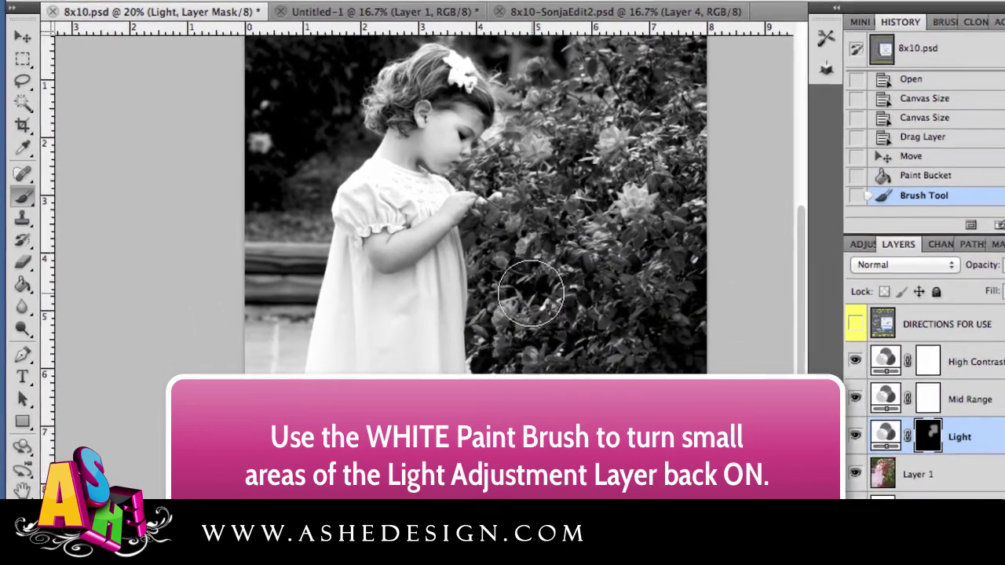
pyautogui.moveTo(531, 292)
pyautogui.mouseDown()
pyautogui.moveTo(621, 204)
pyautogui.moveTo(646, 344)
pyautogui.moveTo(608, 345)
pyautogui.mouseUp()
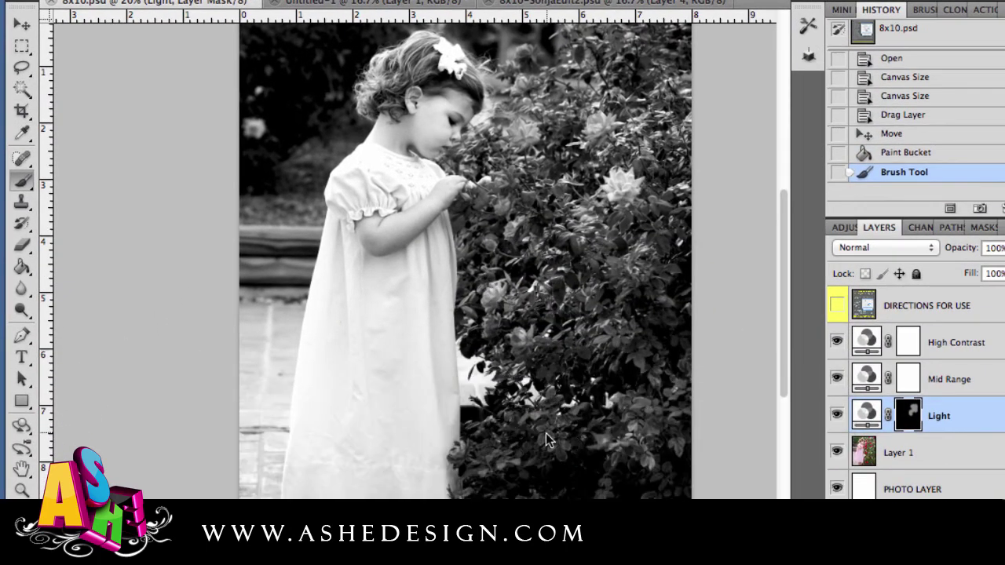
pyautogui.moveTo(547, 439); pyautogui.dragTo(534, 426)
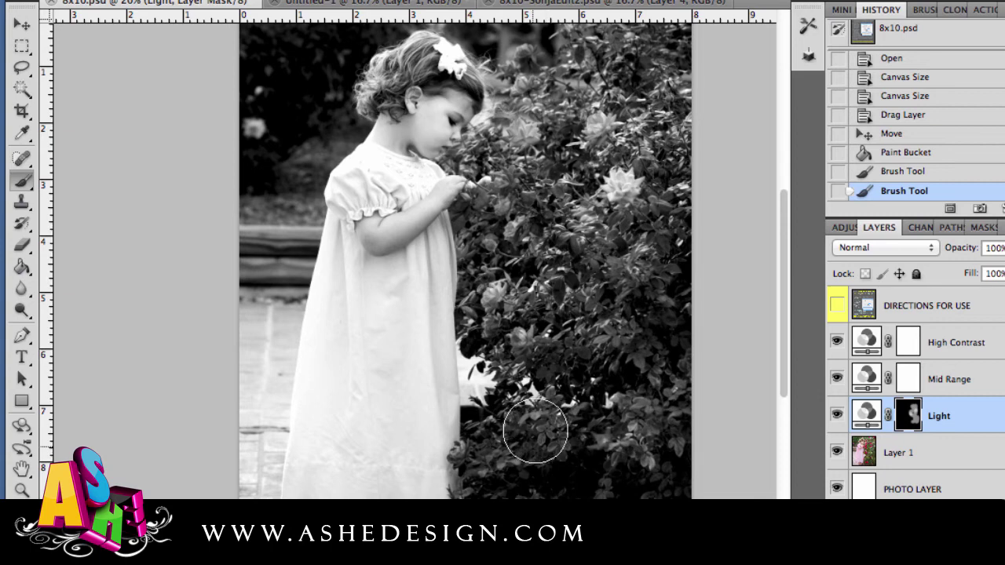
pyautogui.moveTo(475, 444)
pyautogui.mouseDown()
pyautogui.moveTo(547, 512)
pyautogui.moveTo(634, 391)
pyautogui.moveTo(671, 459)
pyautogui.moveTo(592, 512)
pyautogui.moveTo(669, 326)
pyautogui.moveTo(658, 289)
pyautogui.moveTo(662, 33)
pyautogui.moveTo(579, 135)
pyautogui.moveTo(541, 71)
pyautogui.moveTo(595, 96)
pyautogui.moveTo(664, 179)
pyautogui.moveTo(595, 237)
pyautogui.moveTo(624, 301)
pyautogui.moveTo(601, 330)
pyautogui.moveTo(539, 262)
pyautogui.moveTo(512, 257)
pyautogui.moveTo(646, 302)
pyautogui.moveTo(588, 267)
pyautogui.moveTo(605, 201)
pyautogui.moveTo(618, 370)
pyautogui.mouseUp()
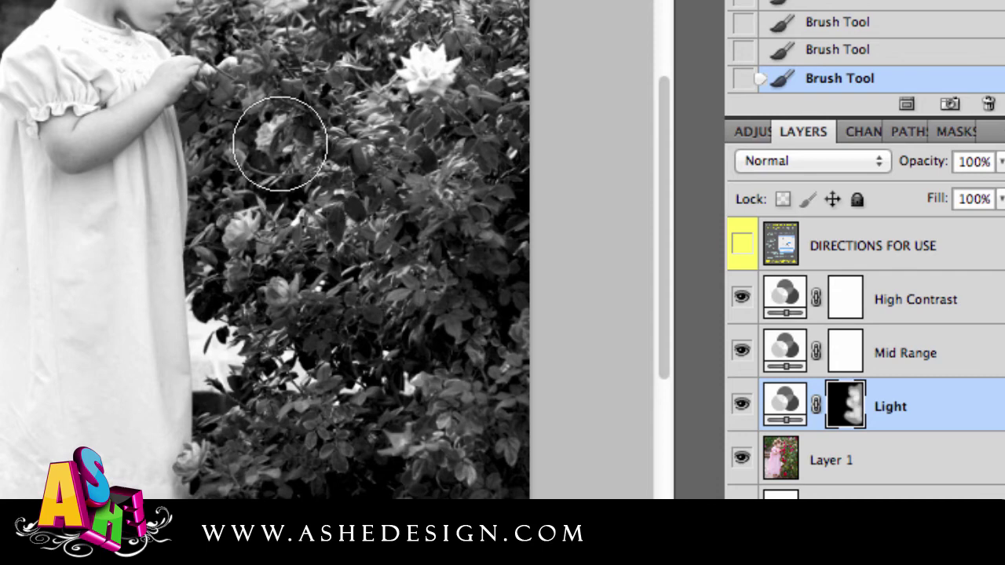
pyautogui.moveTo(256, 197)
pyautogui.mouseDown()
pyautogui.moveTo(294, 258)
pyautogui.moveTo(363, 318)
pyautogui.moveTo(306, 251)
pyautogui.moveTo(502, 329)
pyautogui.moveTo(382, 340)
pyautogui.moveTo(291, 248)
pyautogui.moveTo(314, 312)
pyautogui.moveTo(242, 220)
pyautogui.moveTo(339, 266)
pyautogui.moveTo(375, 338)
pyautogui.mouseUp()
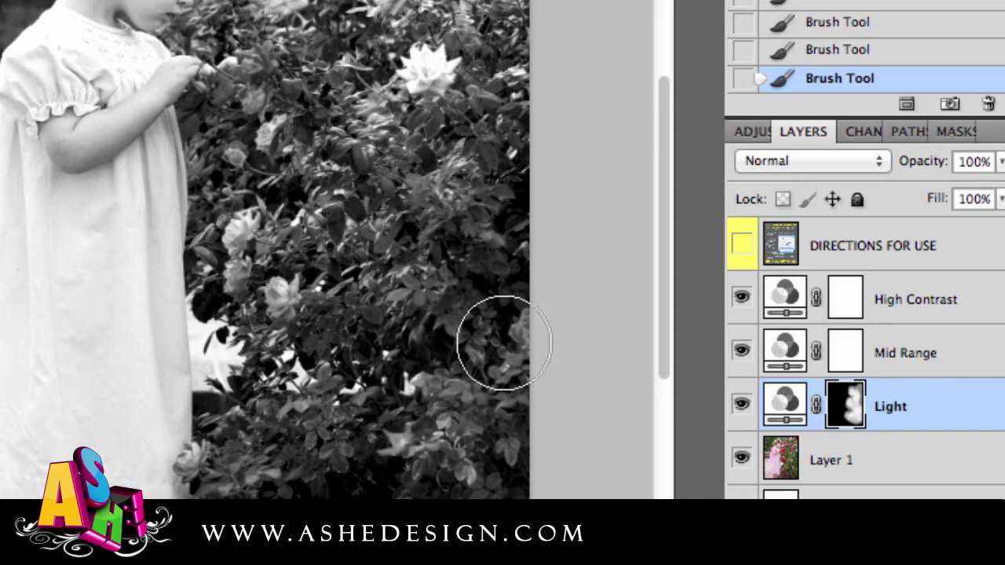
# Select the High Contrast adjustment layer for mask editing.
pyautogui.click(907, 292)
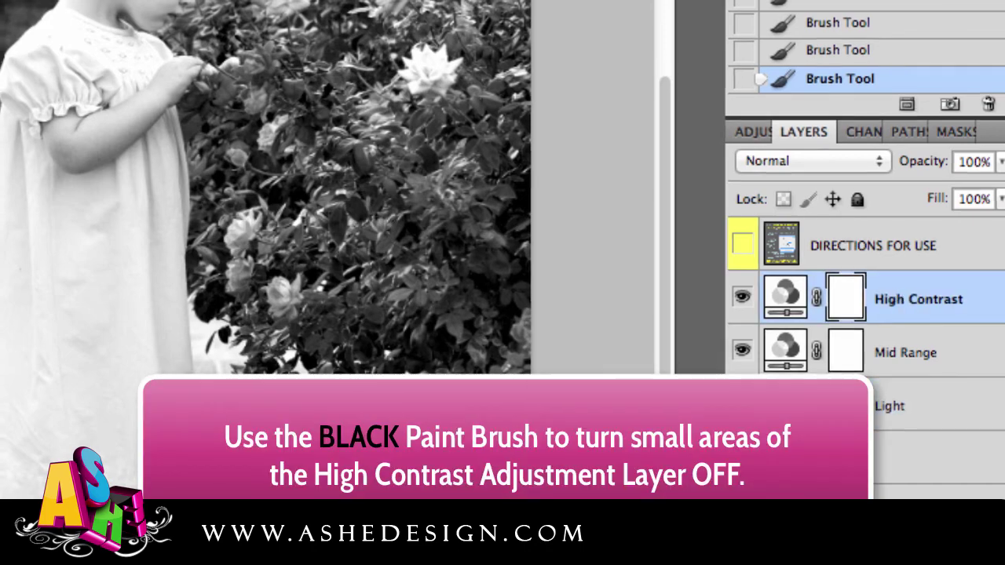